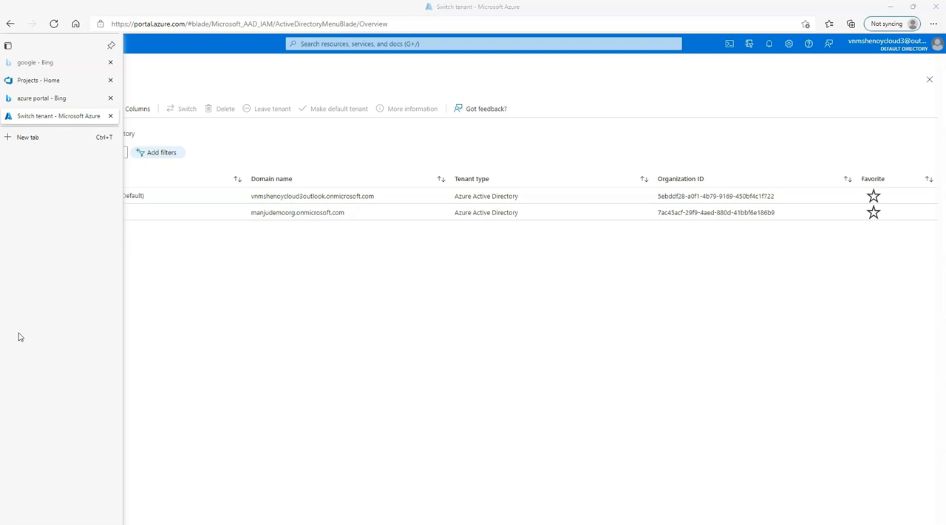
- Start deleting the manjudemoorg tenant and open the user list from its required actions
left_click(38, 212)
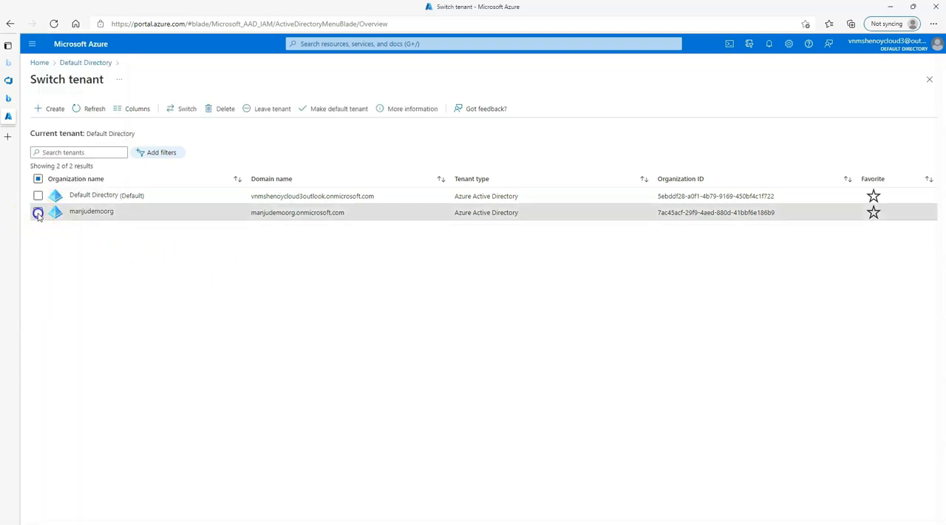
left_click(220, 109)
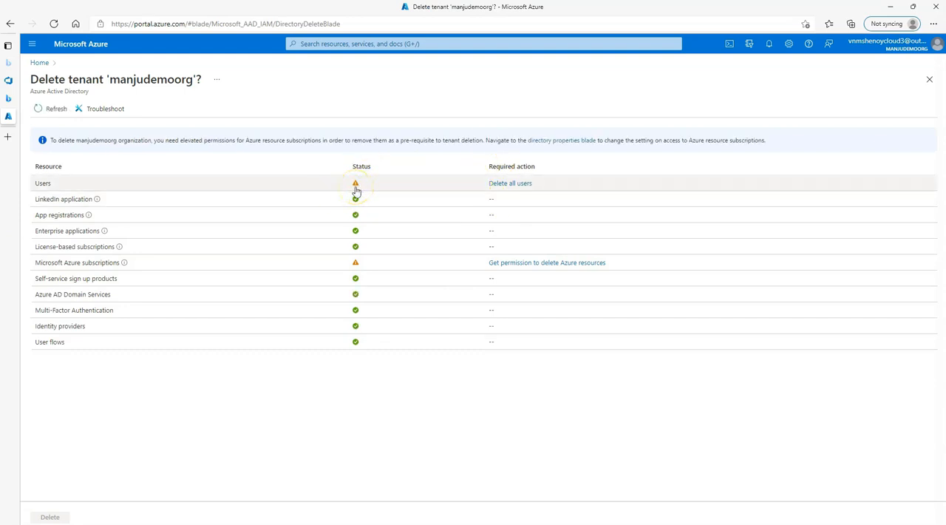
left_click(521, 184)
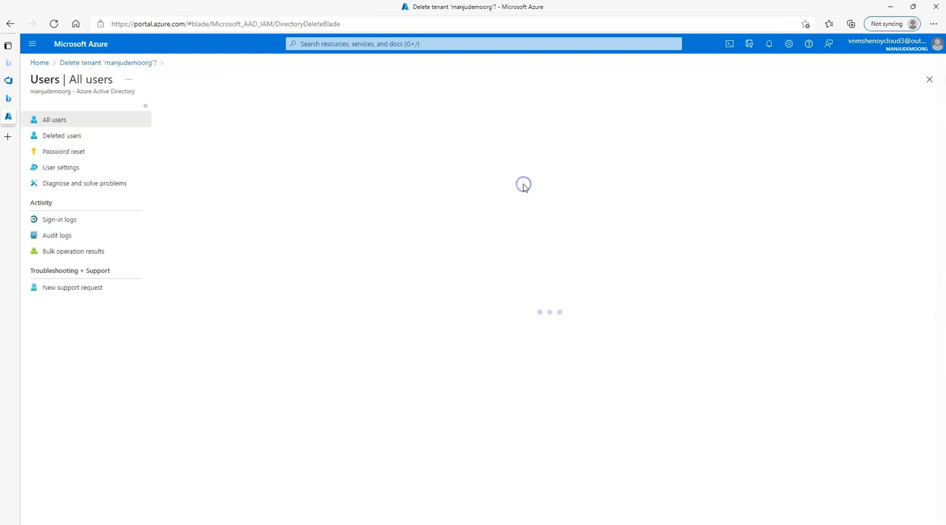
left_click(514, 196)
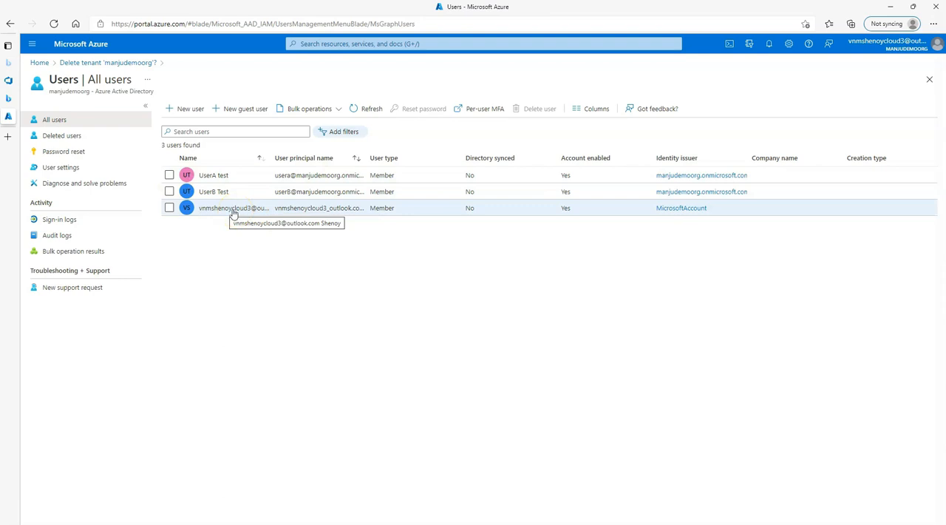
- Delete the users UserA test and UserB Test, and refresh the tenant deletion checks
left_click(169, 175)
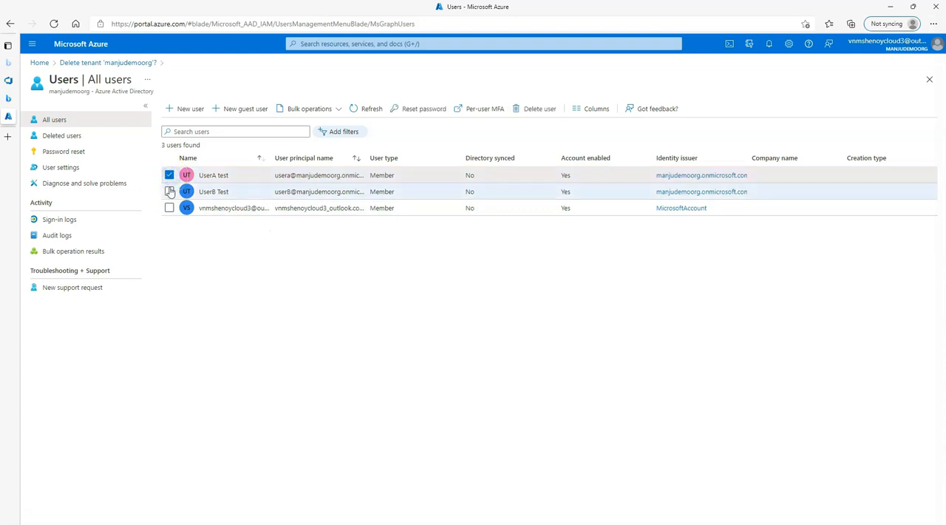
left_click(169, 192)
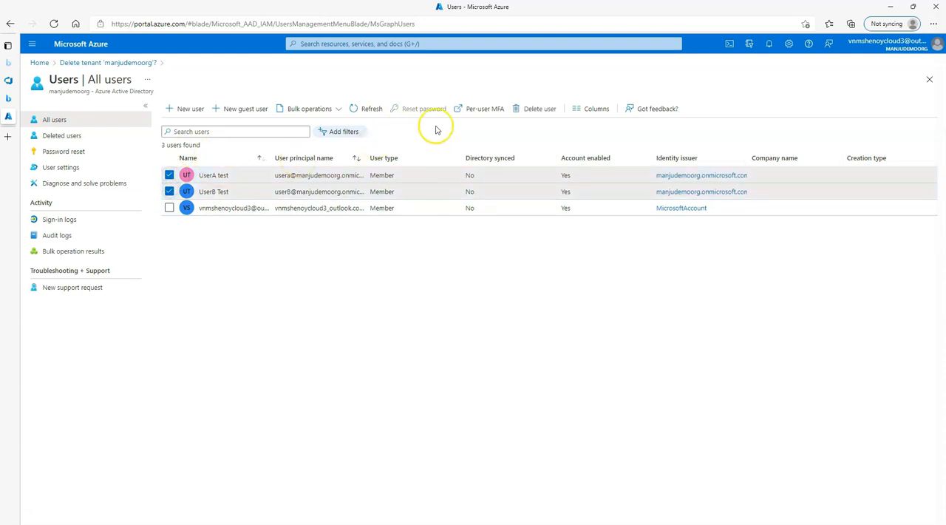
left_click(545, 110)
left_click(183, 147)
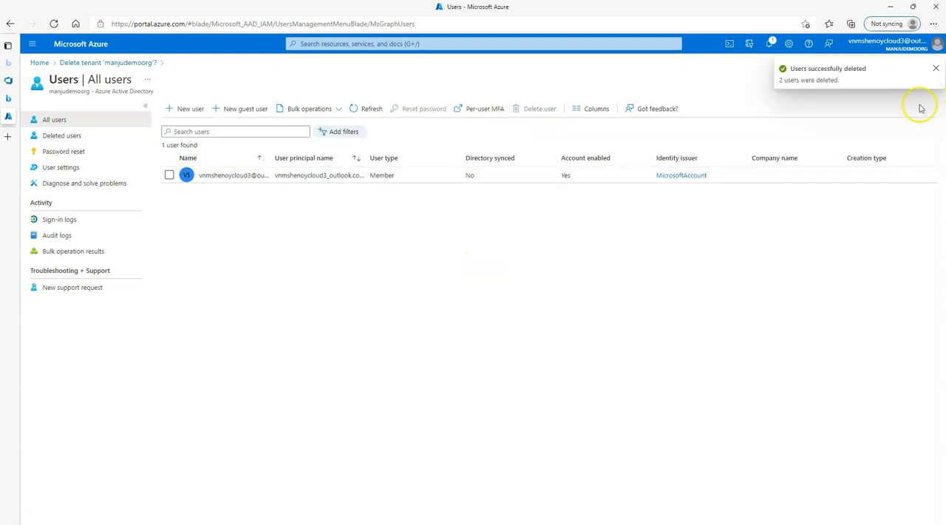
left_click(117, 63)
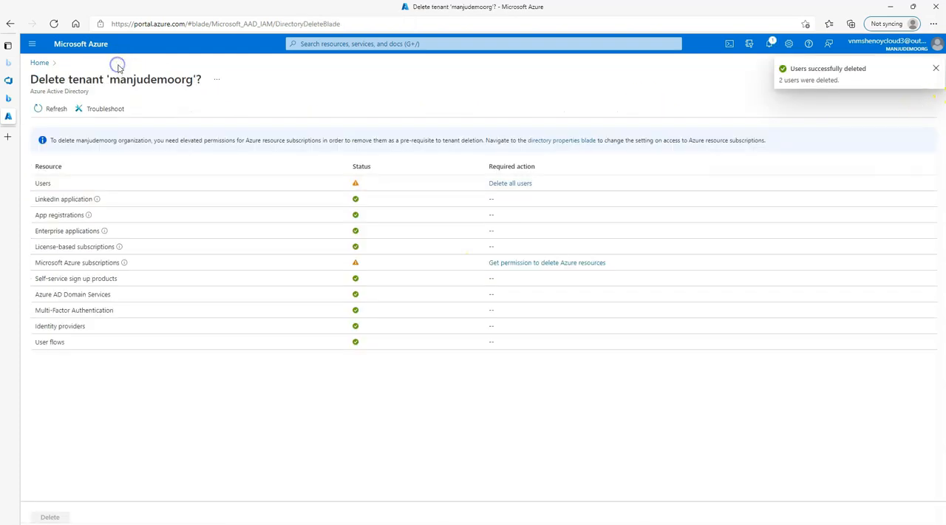
left_click(44, 111)
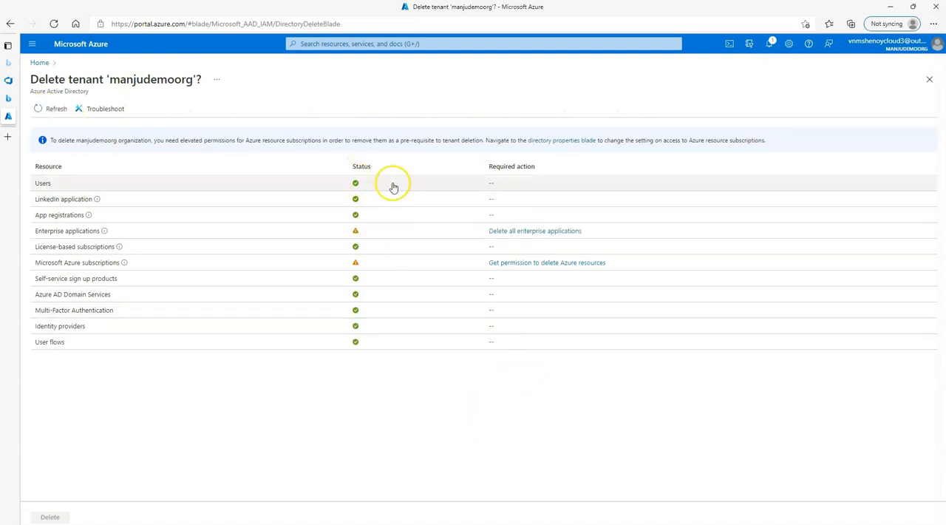
- Set access management for Azure resources to Yes in the tenant properties, save, and refresh the deletion checks
left_click(544, 265)
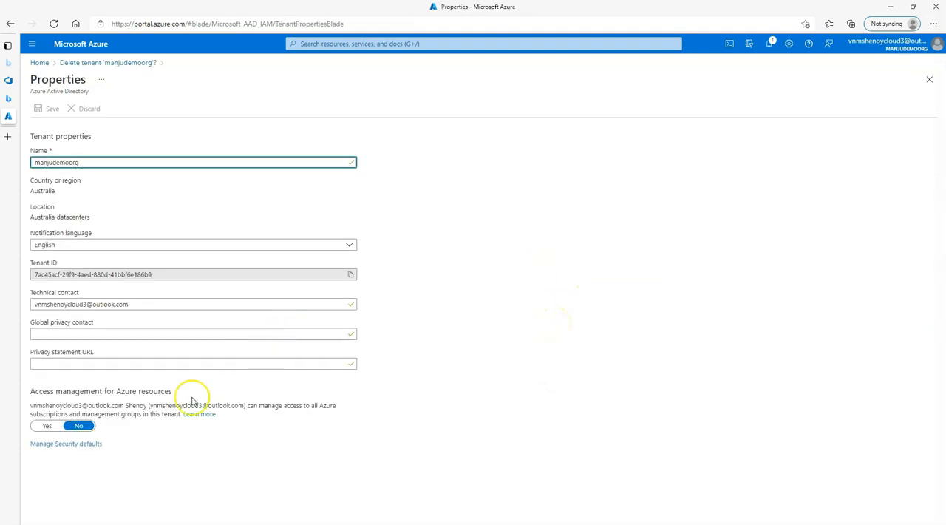
left_click(49, 443)
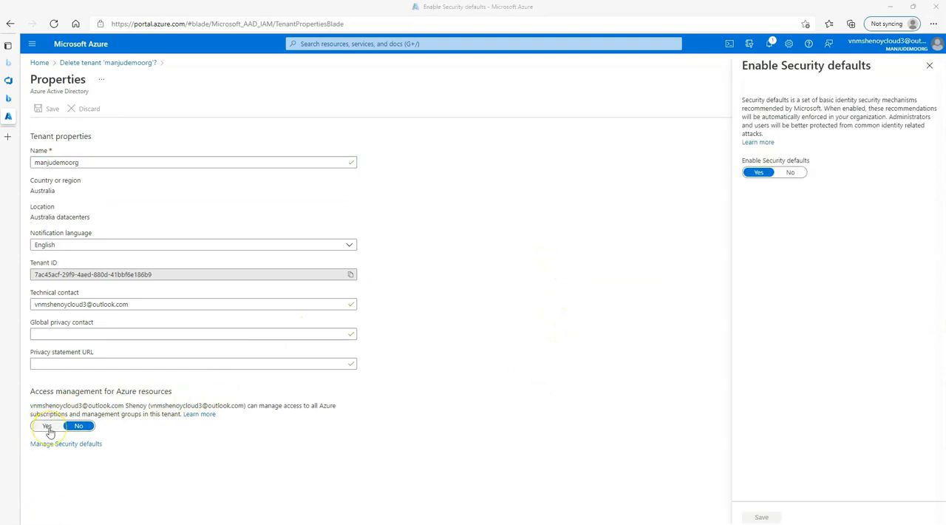
left_click(47, 426)
left_click(48, 109)
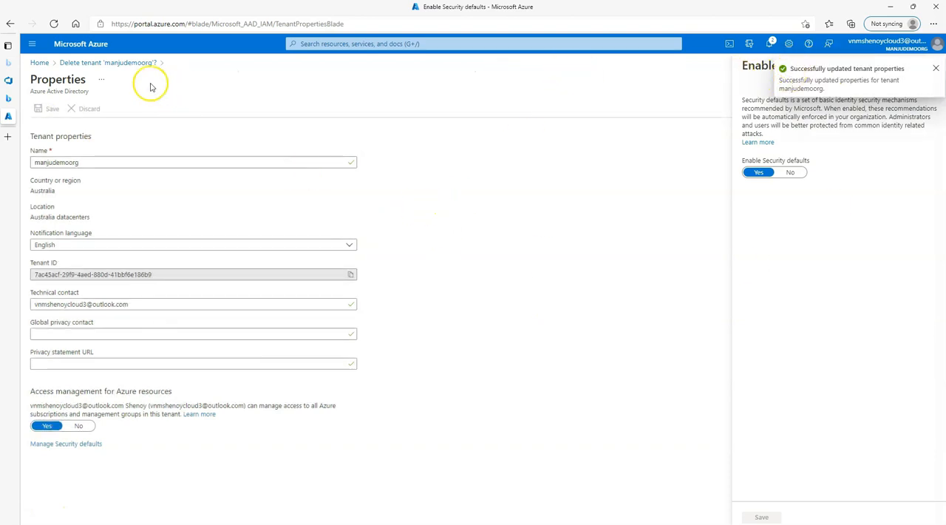
left_click(137, 62)
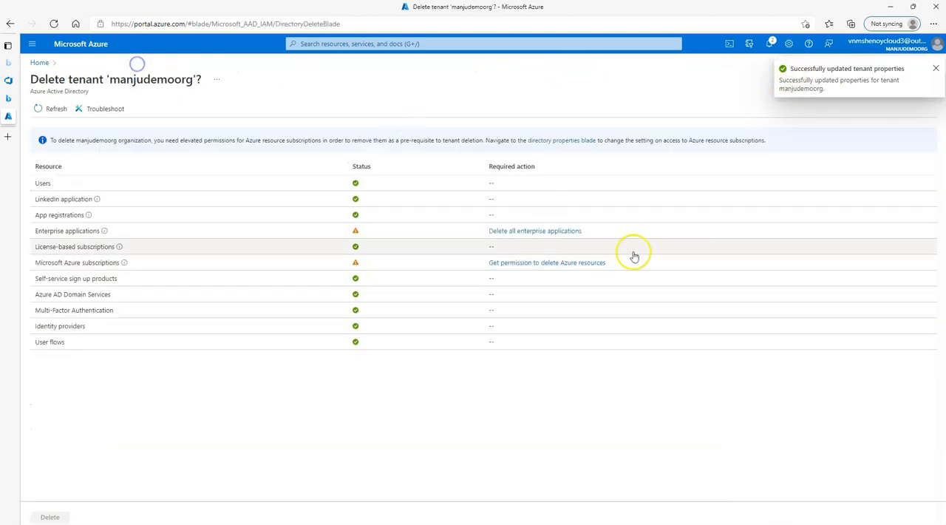
left_click(50, 108)
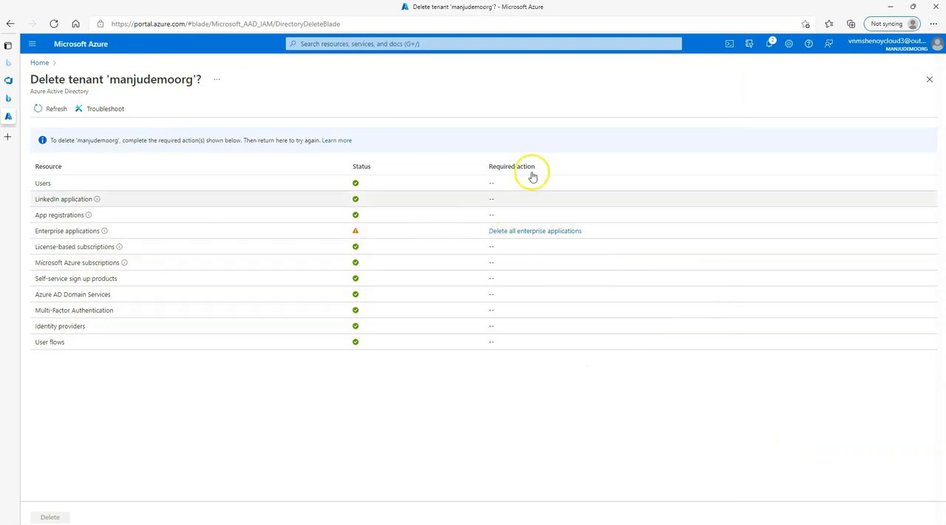
- Check the properties of the Azure DevOps enterprise application for a delete option, and refresh the tenant deletion checks
left_click(535, 232)
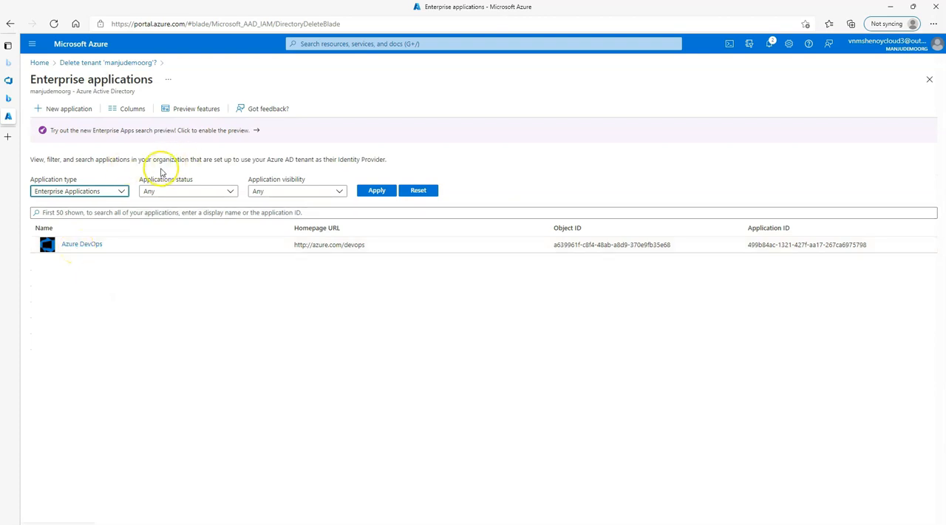
left_click(85, 246)
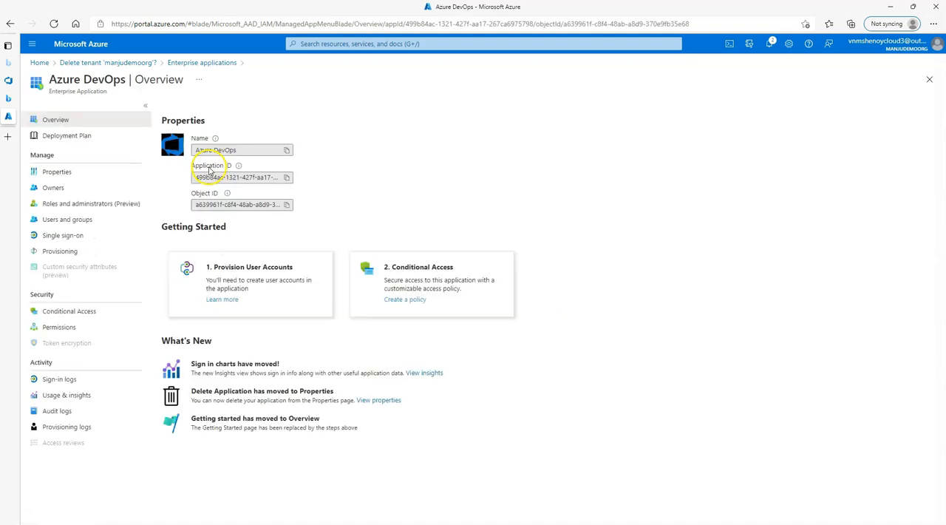
left_click(63, 172)
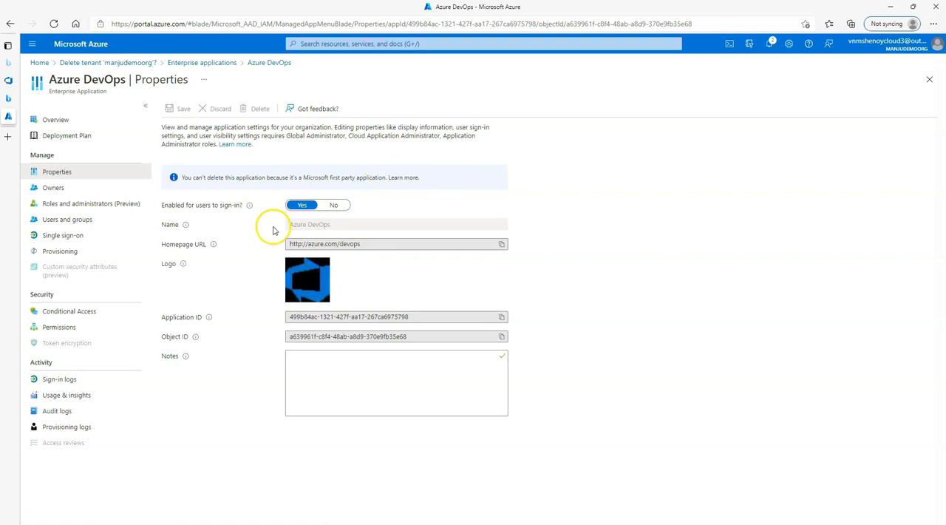
left_click(118, 62)
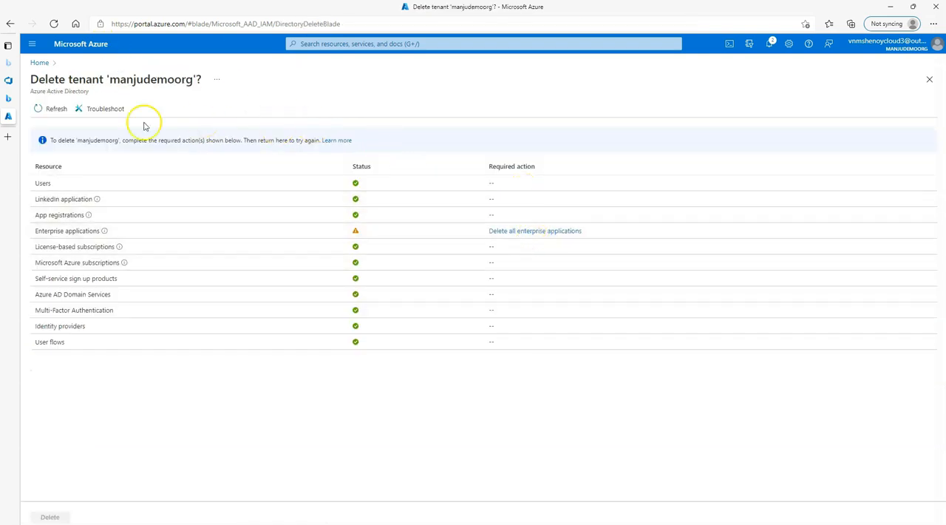
left_click(55, 111)
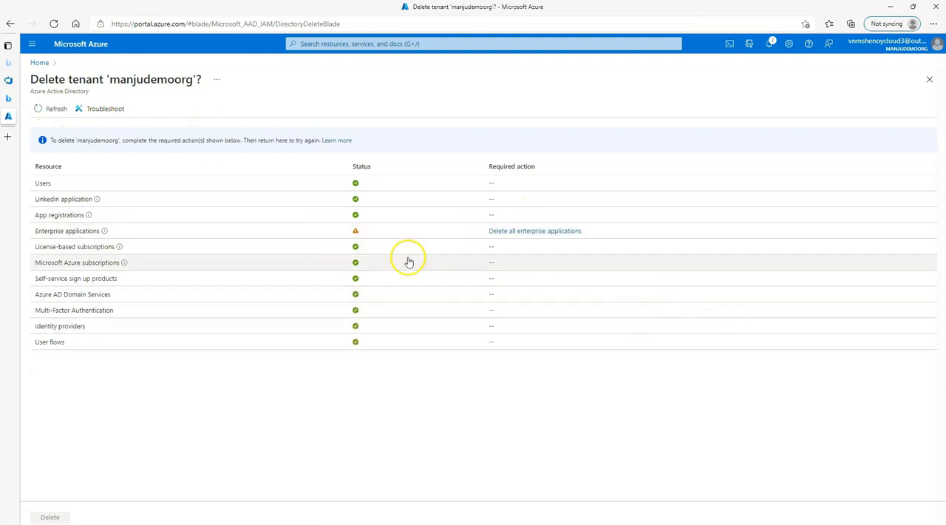
- Set "Enabled for users to sign-in?" to No for the Azure DevOps enterprise application and save
left_click(524, 236)
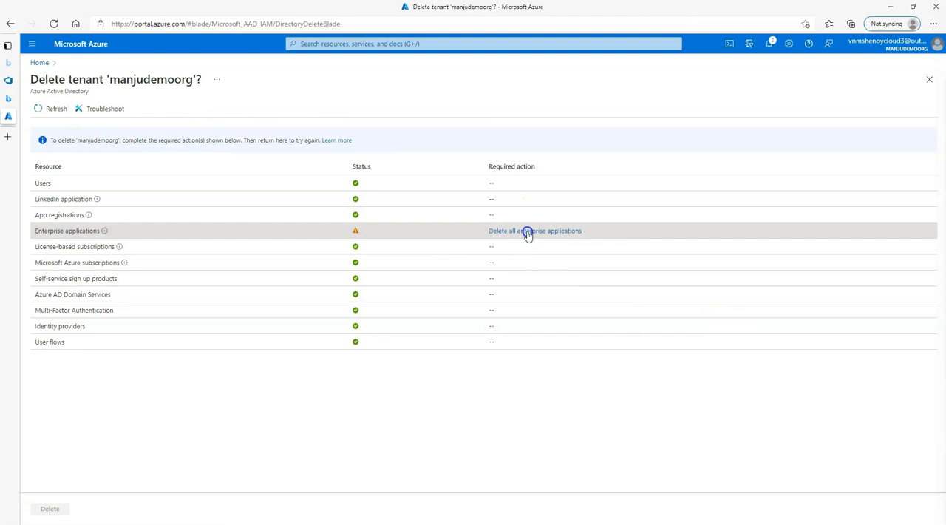
left_click(80, 246)
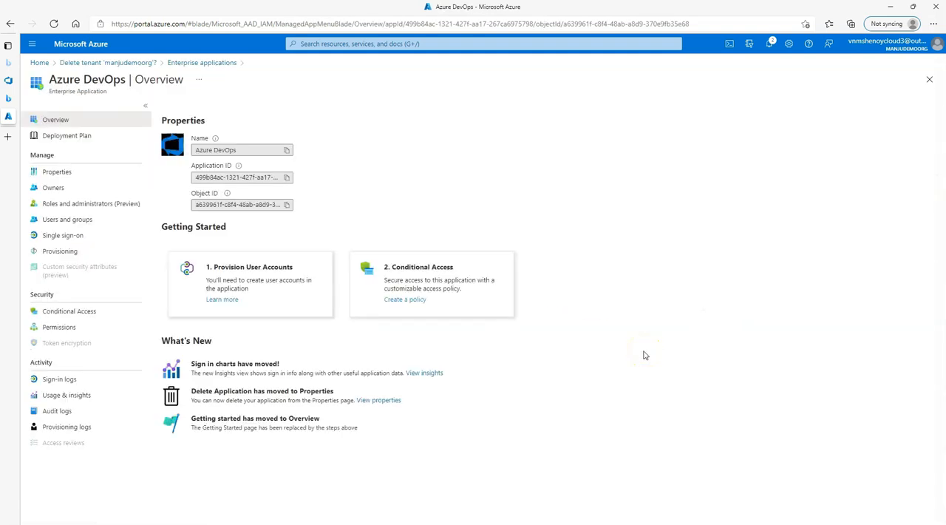
left_click(62, 170)
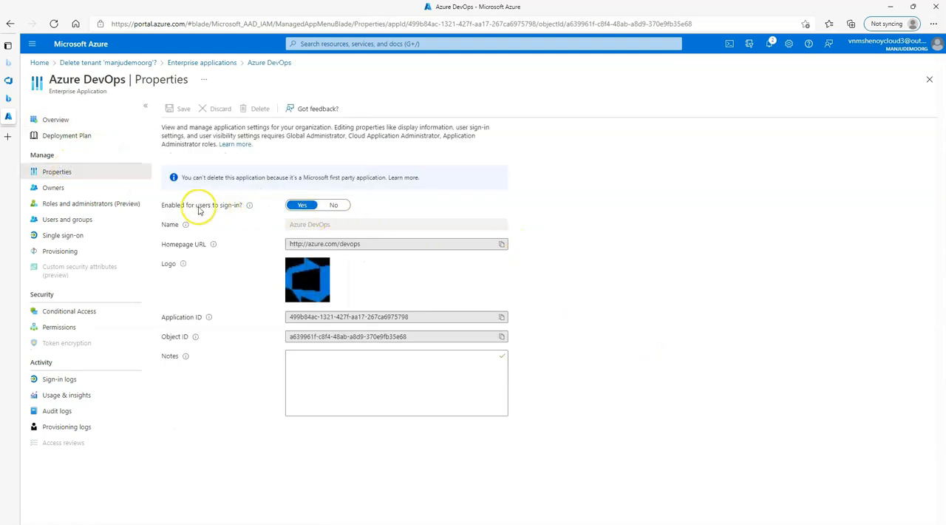
left_click(341, 208)
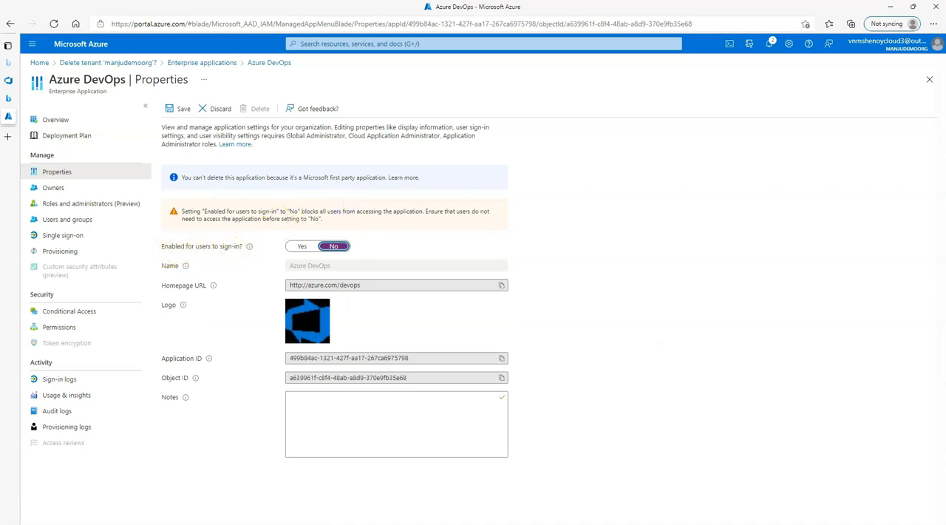
left_click(169, 111)
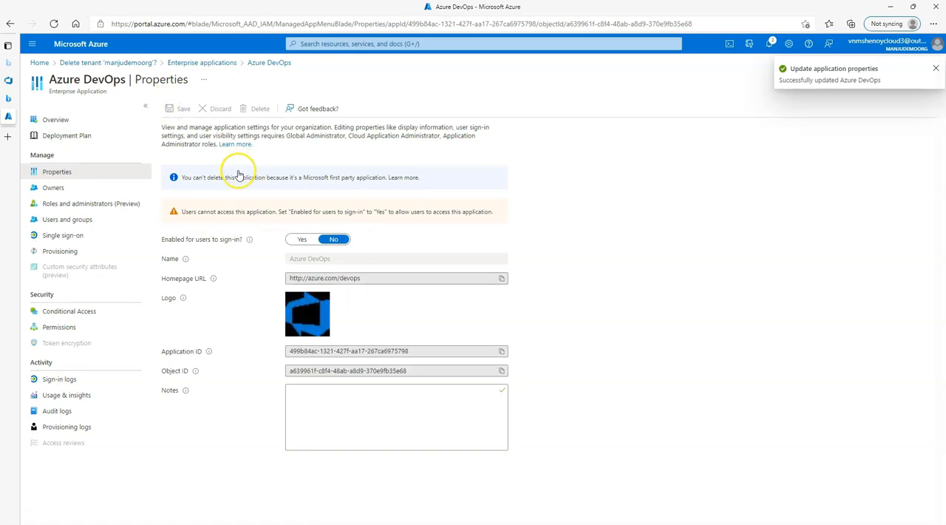
- Refresh the deletion checks and delete the manjudemoorg tenant
left_click(111, 63)
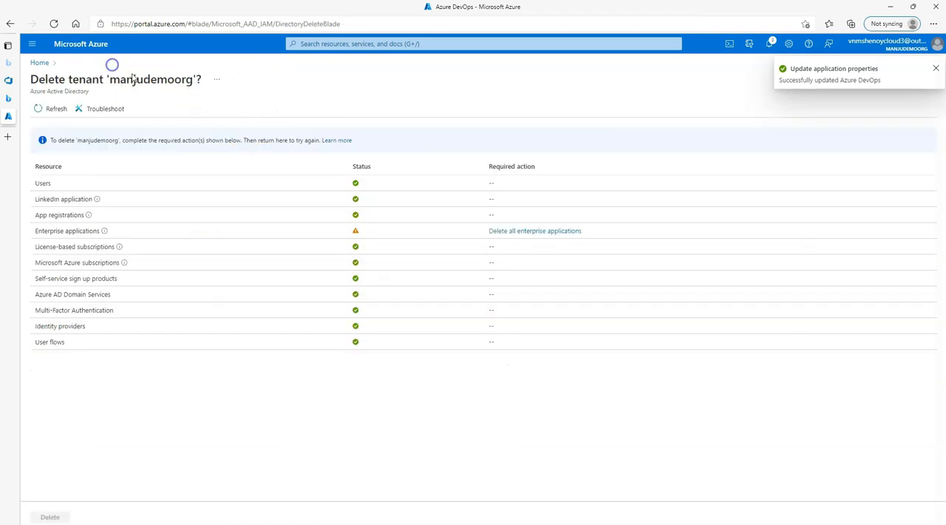
left_click(42, 108)
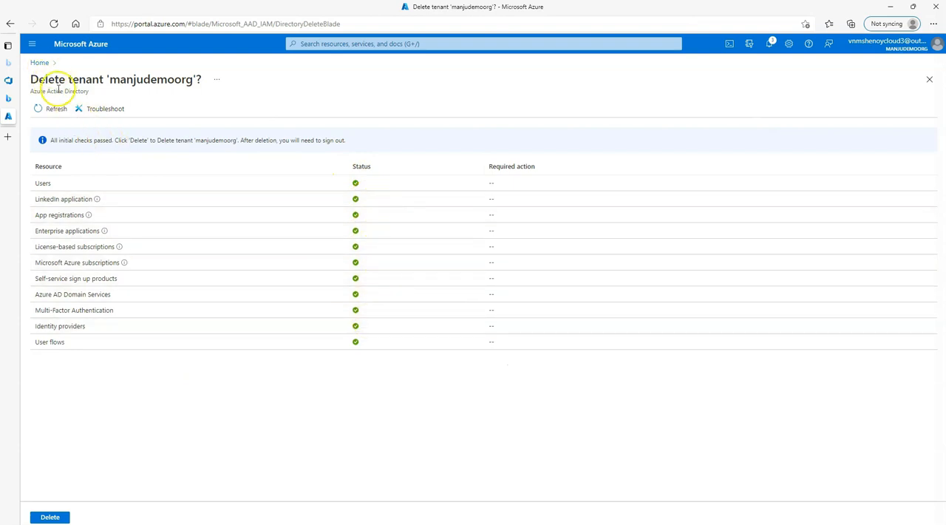
left_click(50, 517)
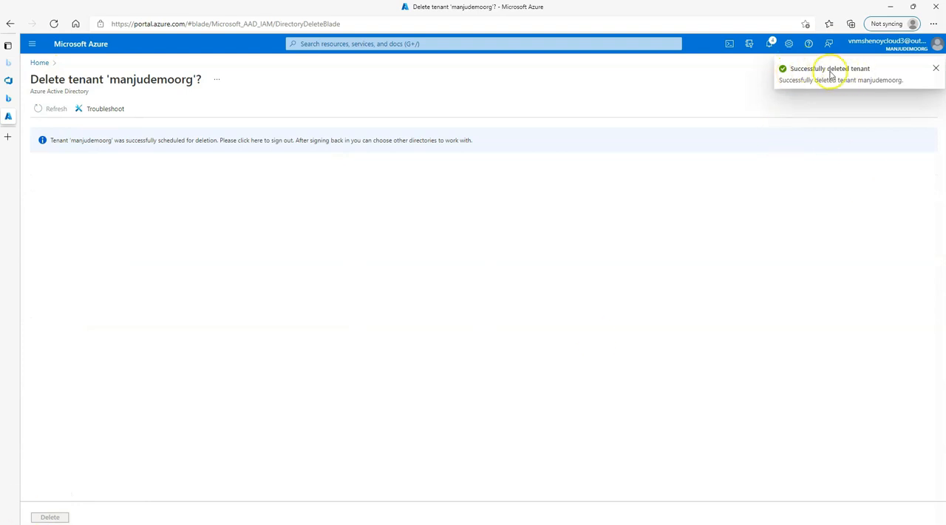
- Open the Azure Active Directory overview from all services and dismiss the authentication notification
left_click(40, 62)
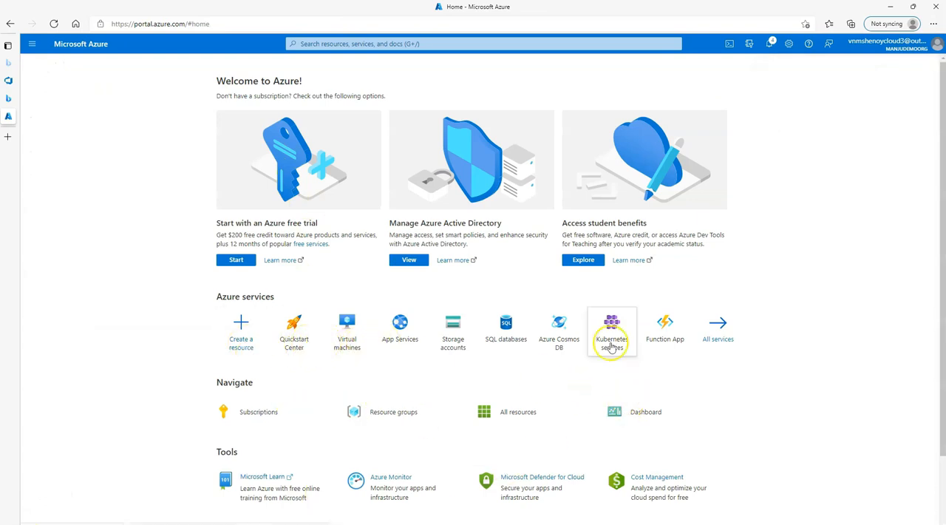
left_click(717, 325)
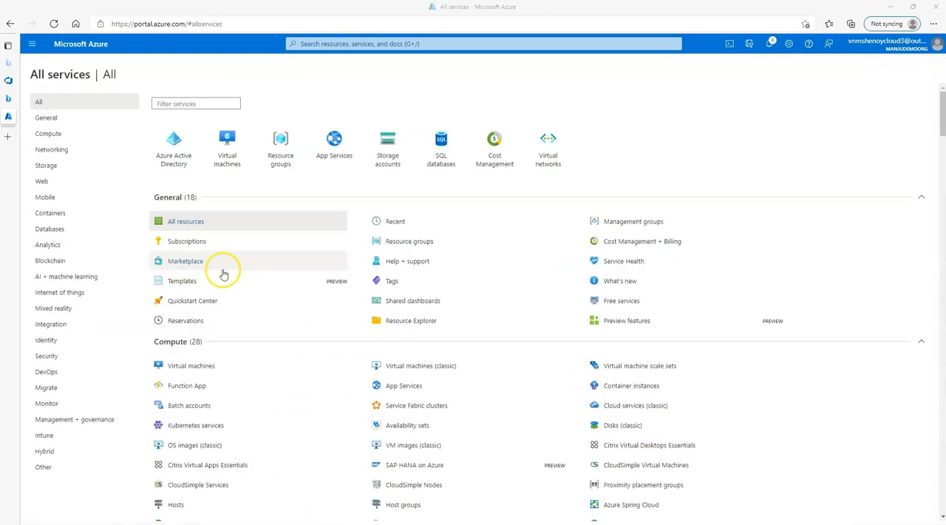
left_click(166, 157)
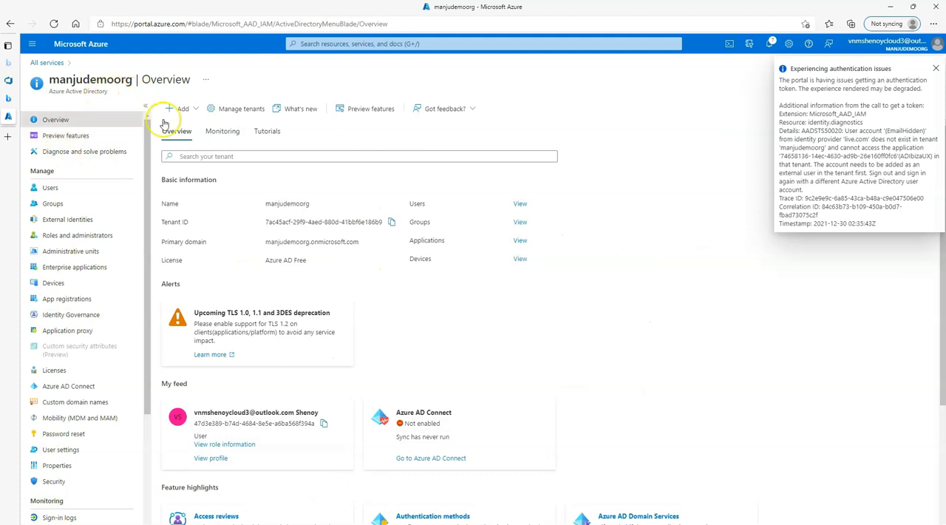
left_click(934, 69)
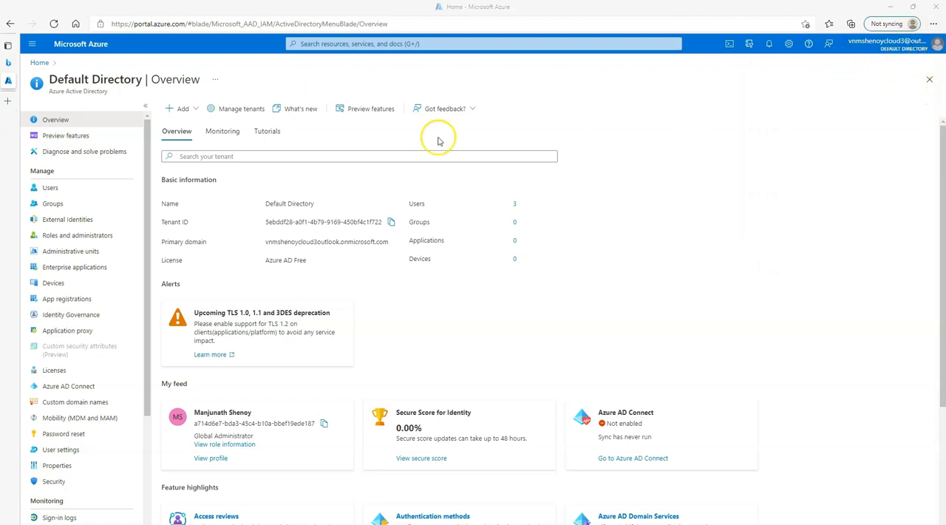
- Open the Azure Active Directory overview of Default Directory and show its list of manageable tenants
left_click(40, 62)
left_click(317, 127)
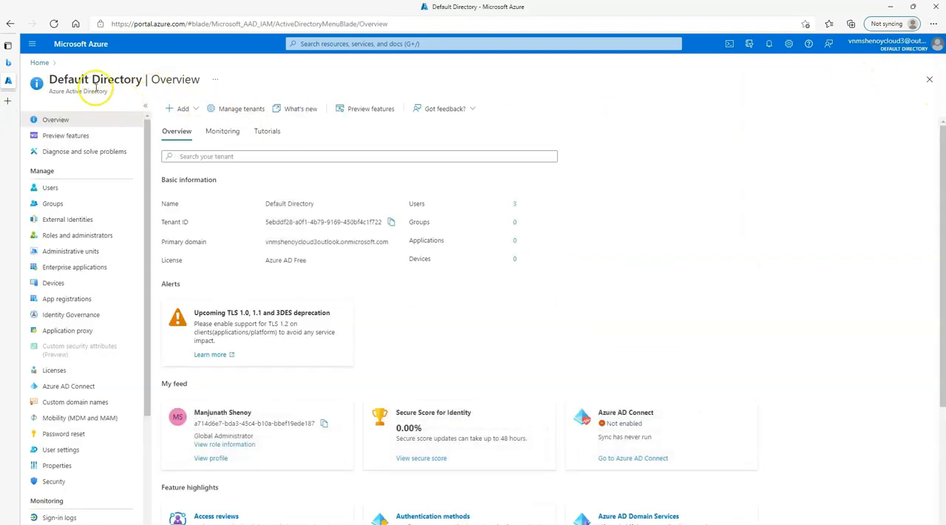
left_click(250, 109)
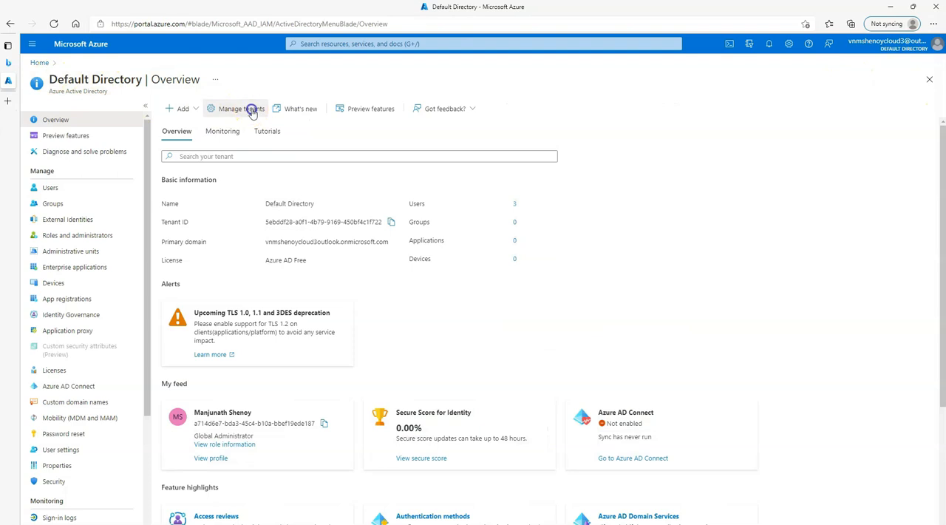